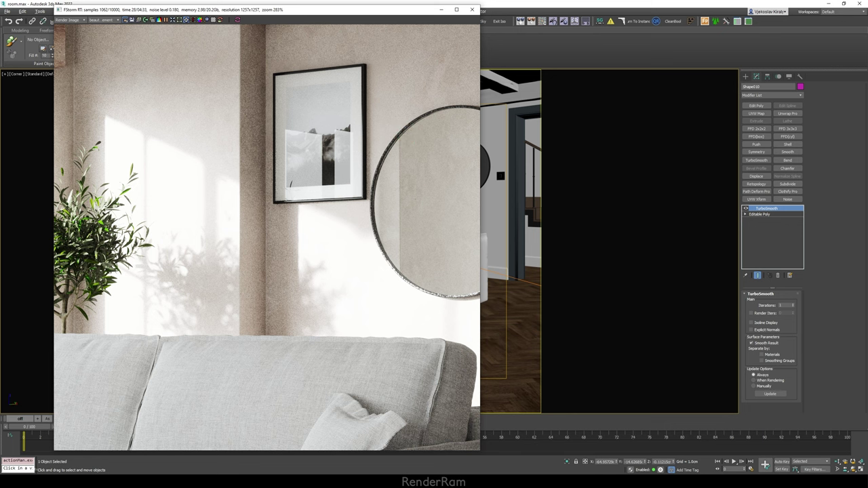
- Open the Slate Material Editor with M and position it over the right half of the screen
key("m")
left_click_drag(109, 129, 692, 83)
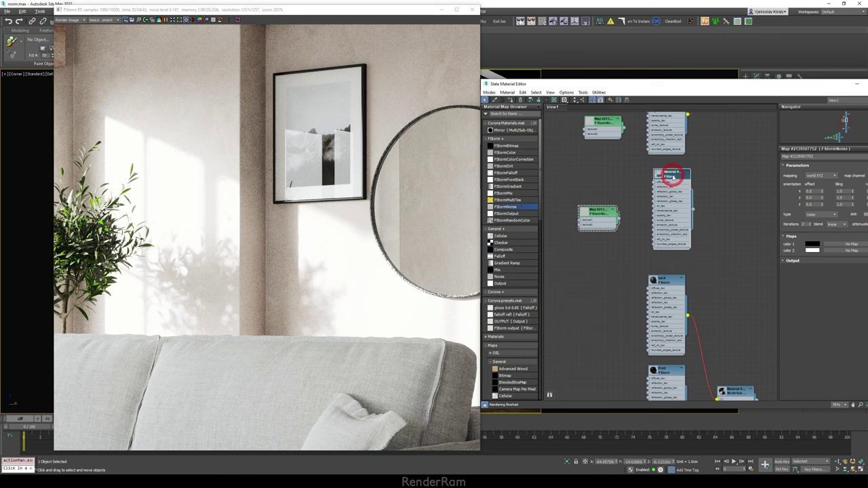
scroll(610, 217, "up", 2)
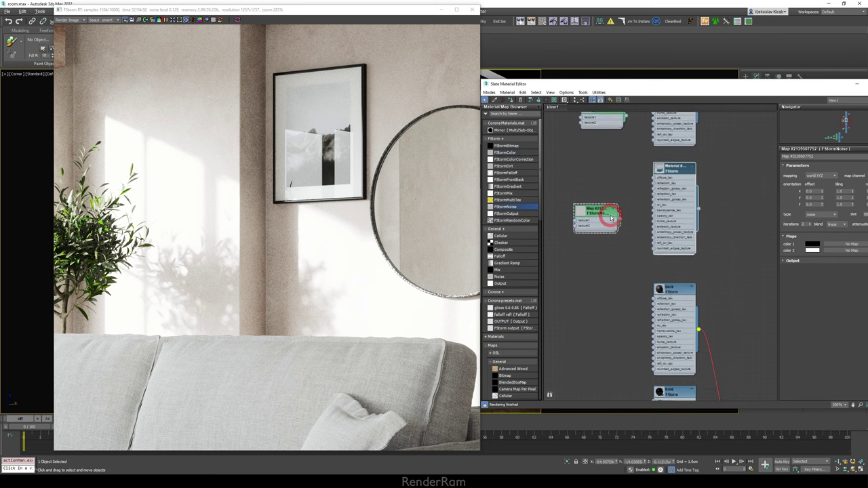
scroll(664, 217, "up", 1)
left_click(715, 87)
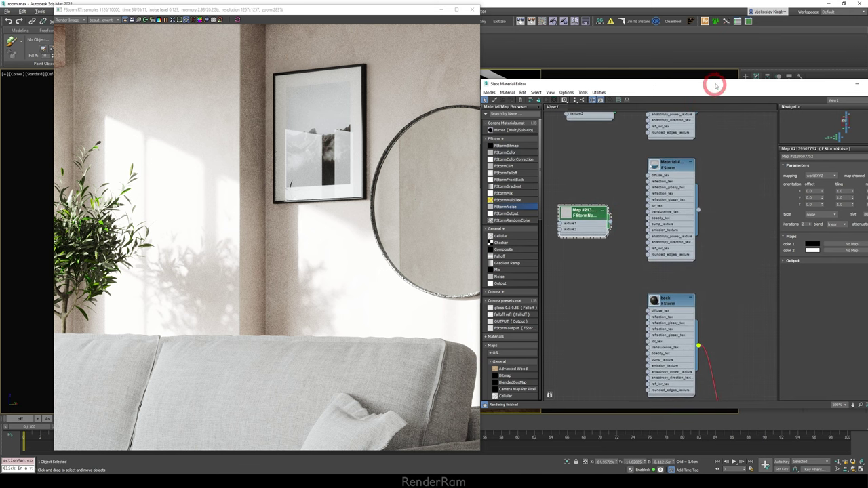
left_click_drag(715, 86, 674, 90)
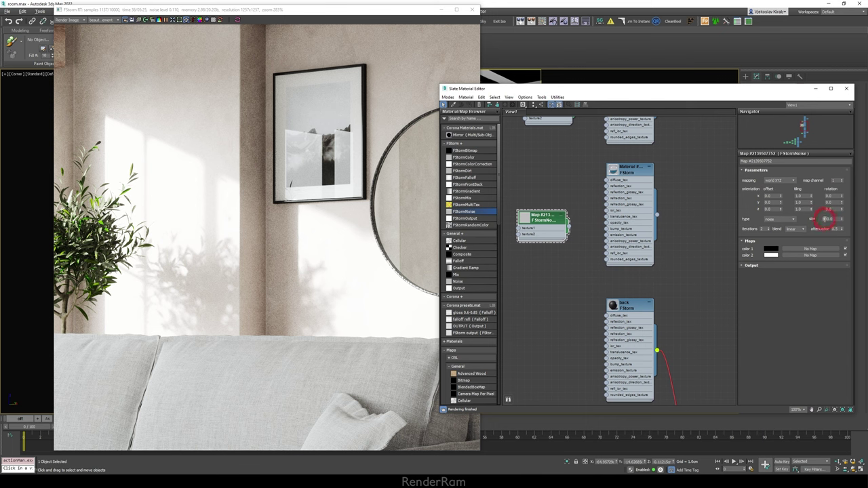
- Wire the size-800 FStorm Noise map's output into the material's bump_texture input
left_click_drag(568, 225, 606, 229)
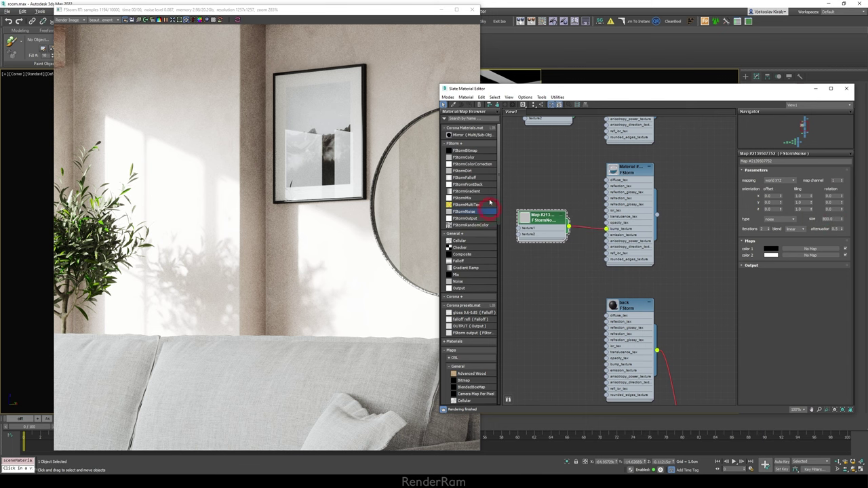
left_click(284, 127)
mouse_move(284, 142)
left_mouse_down()
mouse_move(283, 188)
mouse_move(314, 196)
mouse_move(322, 136)
mouse_move(330, 166)
left_mouse_up()
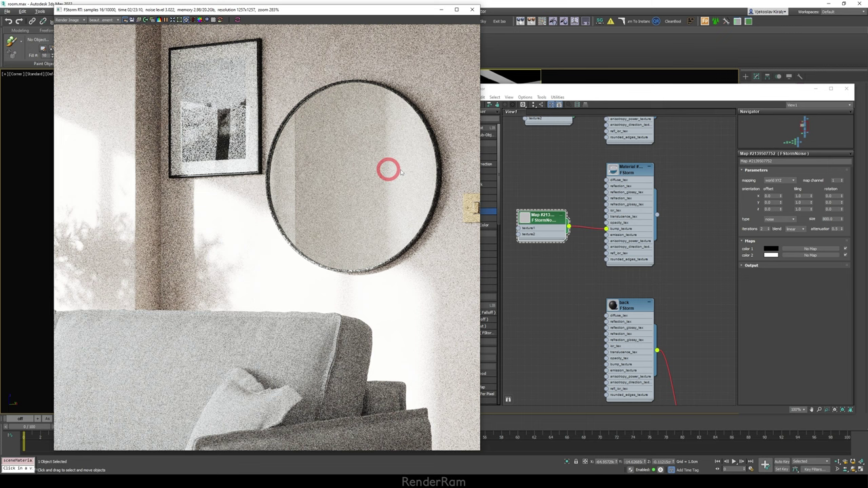
- Bring the second FStorm material into view and connect the noise map to its bump_texture
middle_click_drag(578, 185, 581, 306)
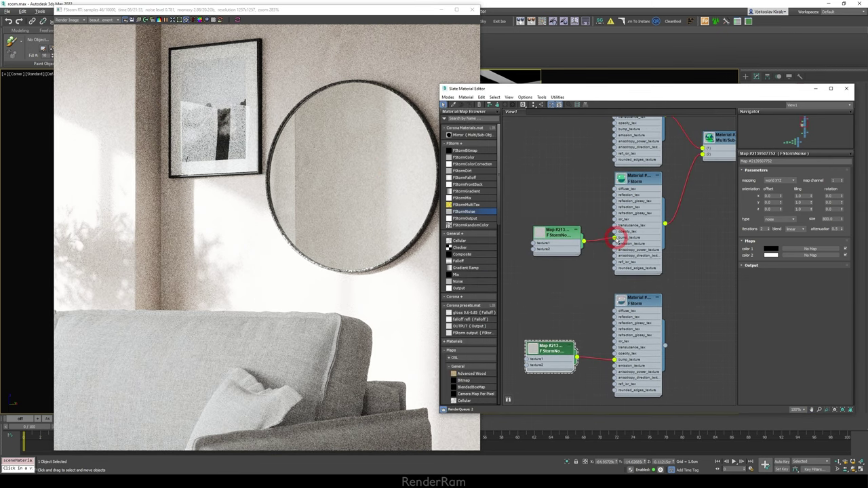
left_click_drag(617, 239, 616, 237)
mouse_move(304, 151)
left_mouse_down()
mouse_move(300, 120)
mouse_move(276, 97)
mouse_move(299, 159)
left_mouse_up()
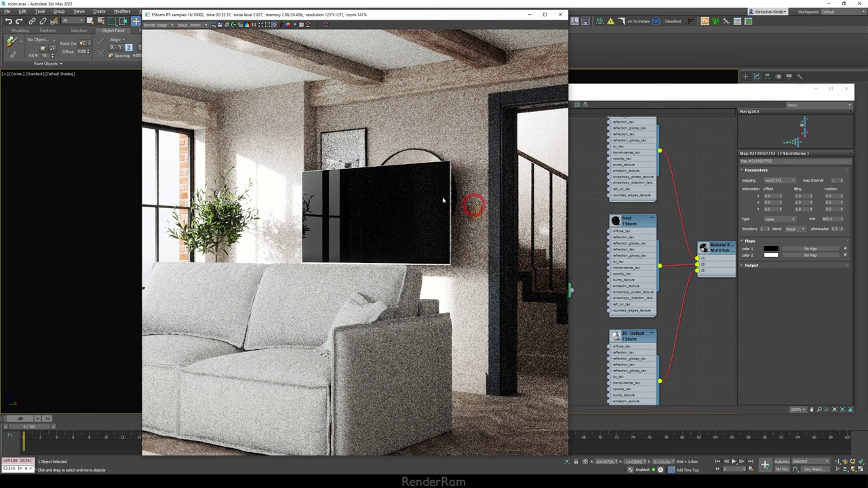
- Link a new FStorm Noise node's output to the front material's bump_texture socket
scroll(383, 211, "up", 2)
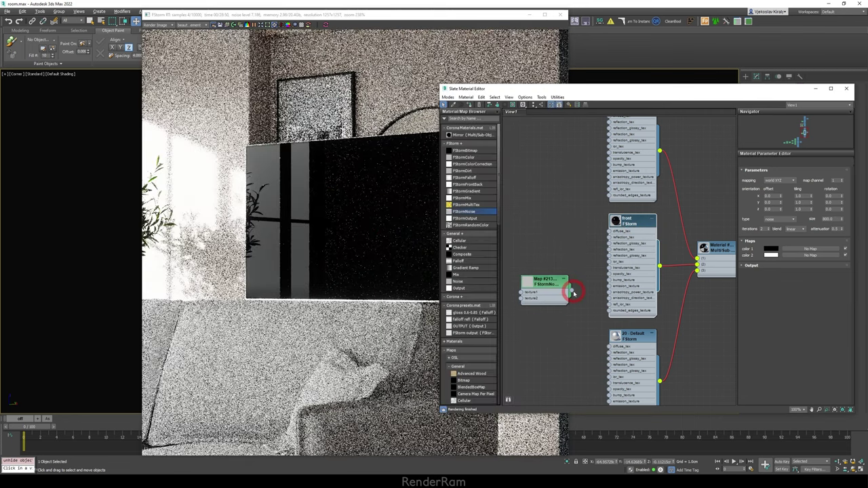
left_click_drag(573, 293, 586, 293)
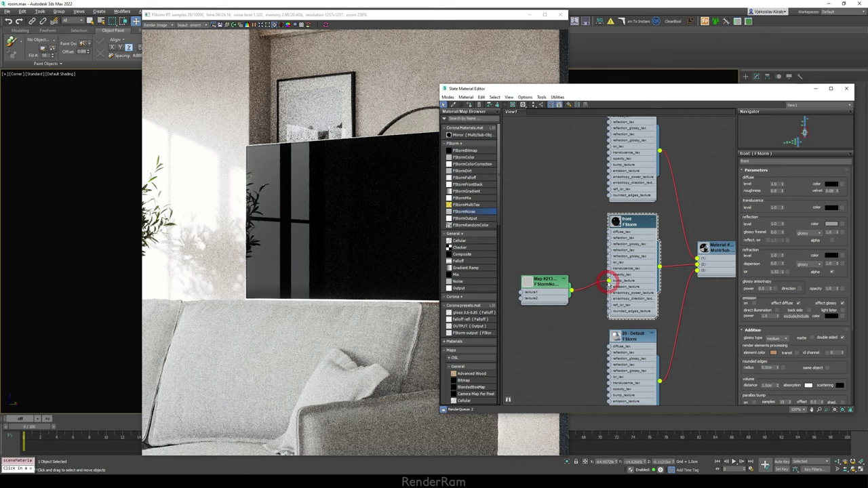
left_click_drag(560, 88, 625, 91)
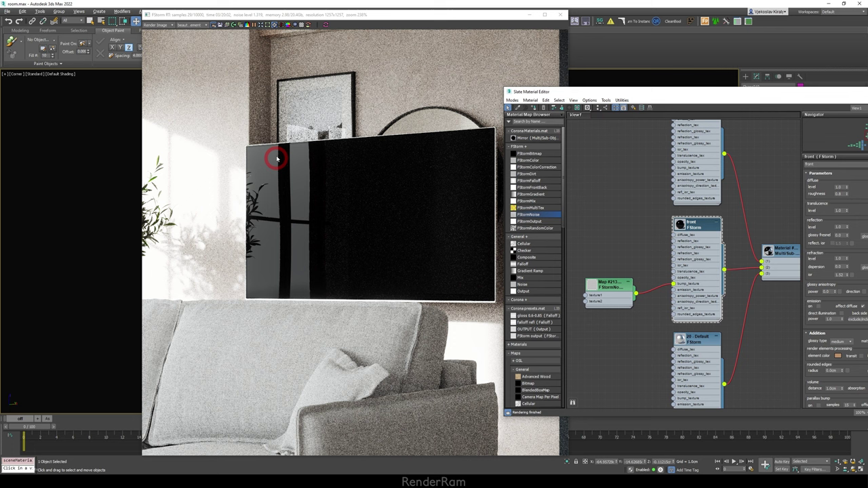
scroll(434, 192, "down", 2)
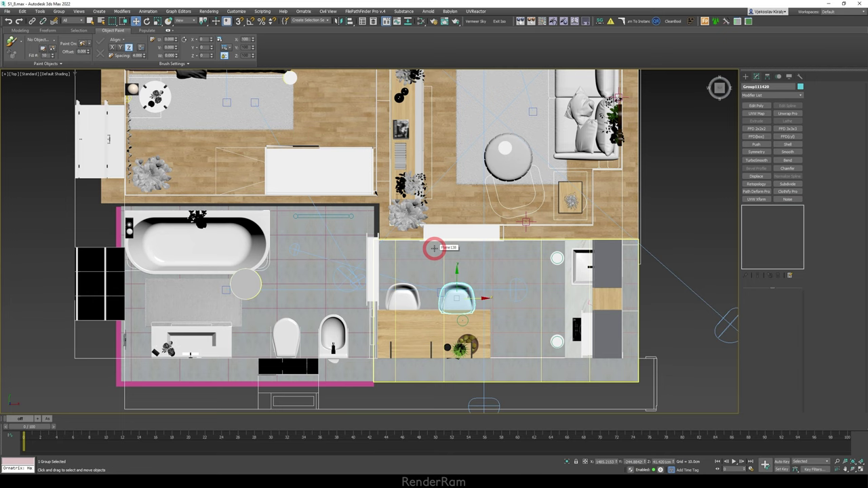
- In the top view, rotate the left countertop basin by a small angle
scroll(387, 304, "down", 3)
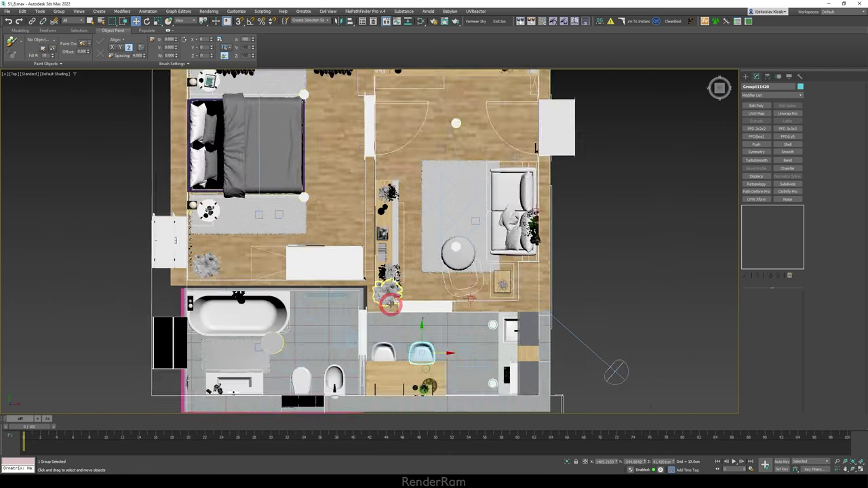
middle_click_drag(387, 304, 410, 280, "alt")
key("t")
scroll(401, 342, "up", 6)
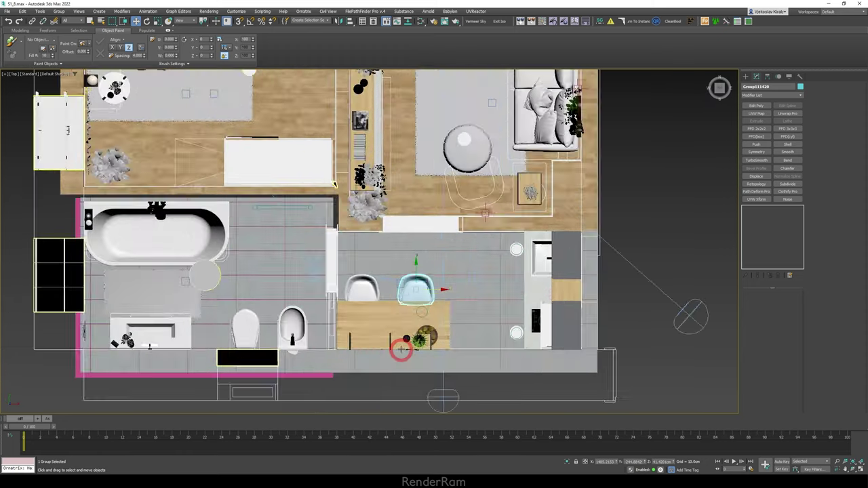
left_click(343, 229)
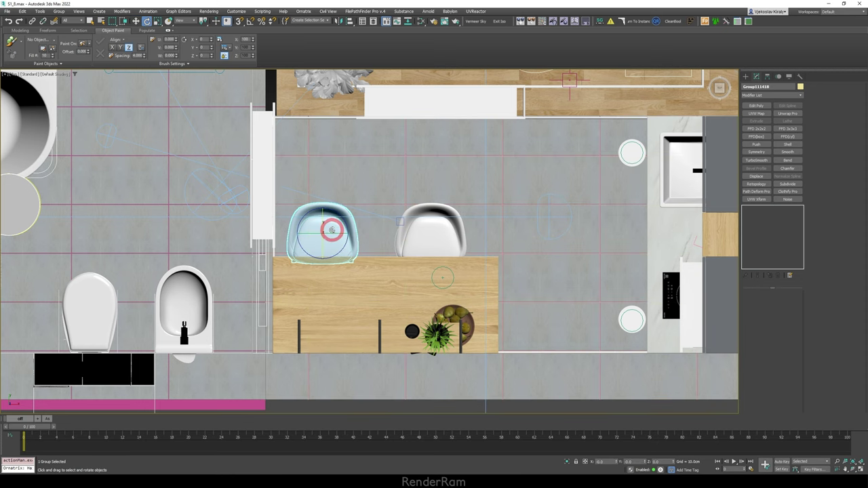
key("e")
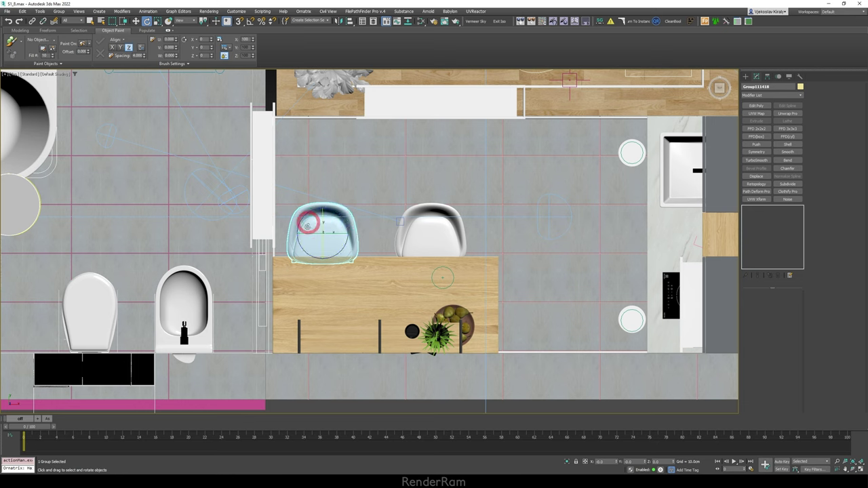
mouse_move(348, 215)
left_mouse_down()
mouse_move(354, 235)
mouse_move(354, 211)
left_mouse_up()
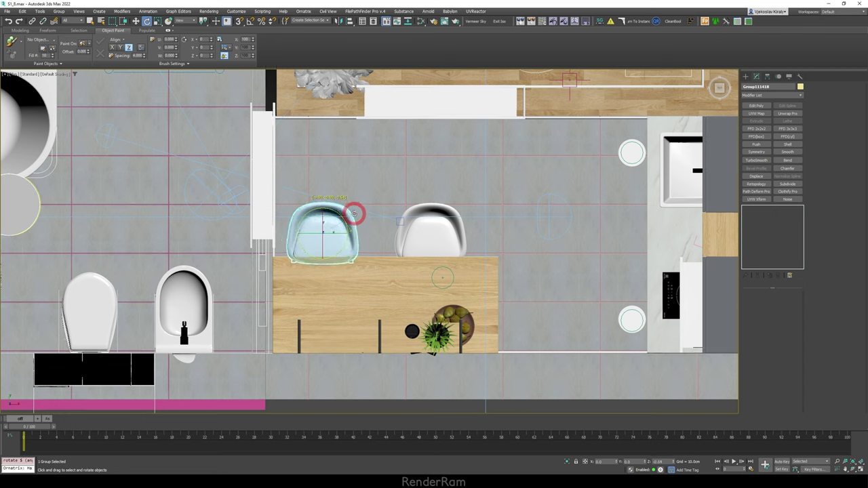
- Rotate the right basin by a slightly different angle so the two no longer align
left_click(462, 228)
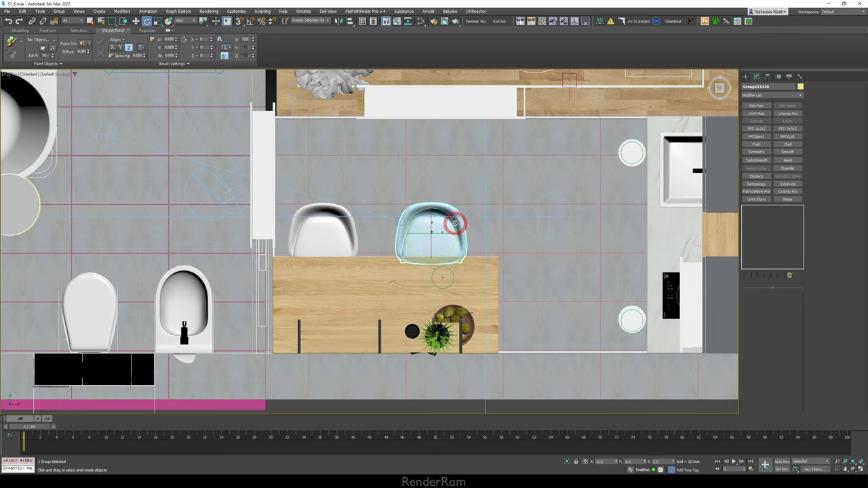
left_click_drag(459, 219, 430, 217)
key("w")
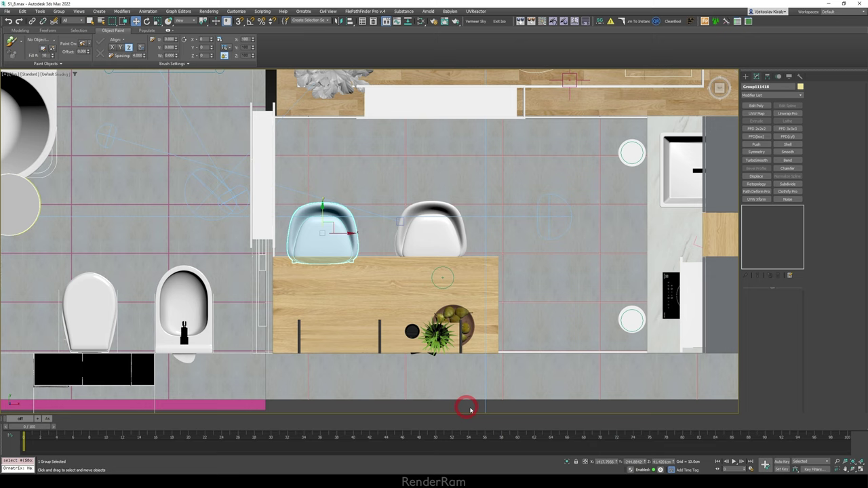
key("e")
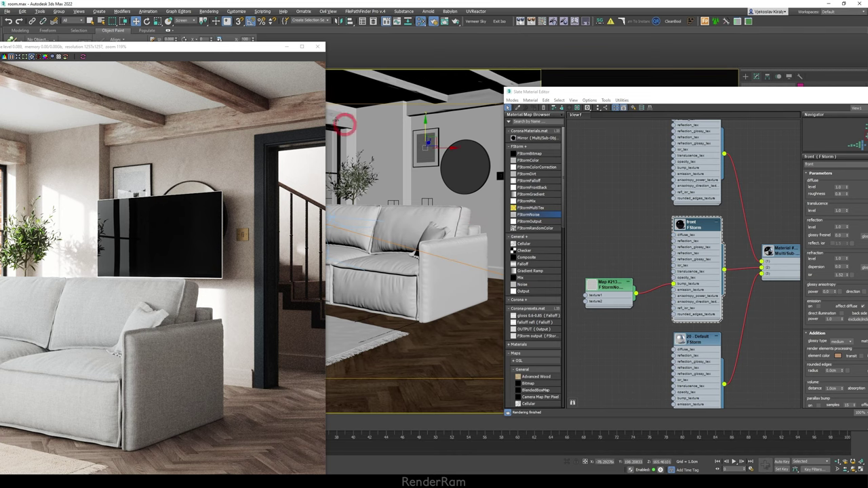
- Drag the Slate Material Editor aside to uncover the FStorm render of the picture and mirror
left_click_drag(597, 90, 694, 125)
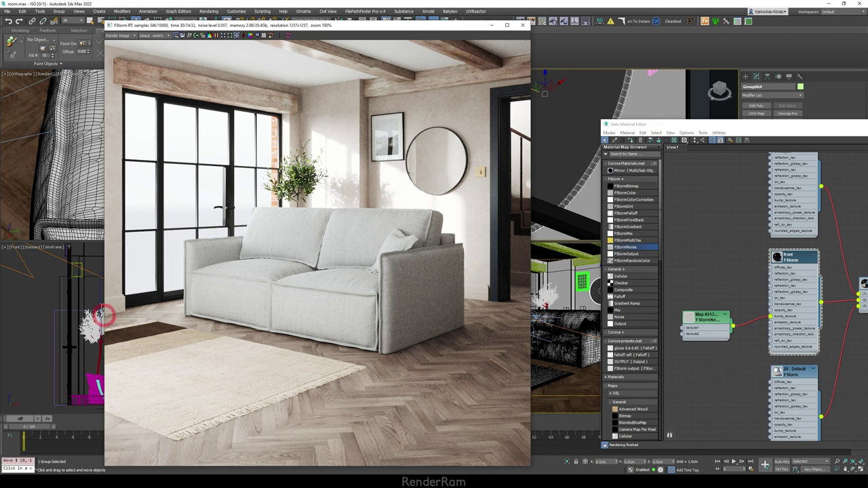
- Stop the interactive FStorm render of the living room
left_click(214, 34)
- Close the render, maximize the Front view, and nudge the selected beam group slightly down
left_click(522, 25)
key("f")
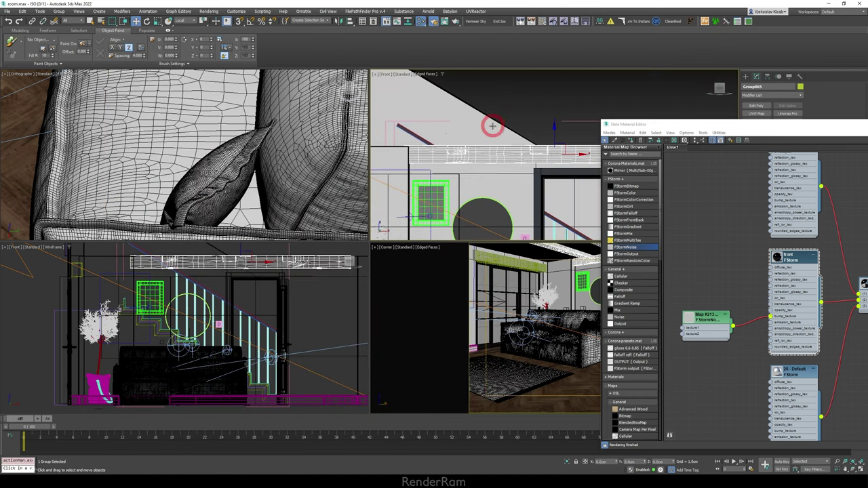
key("alt+w")
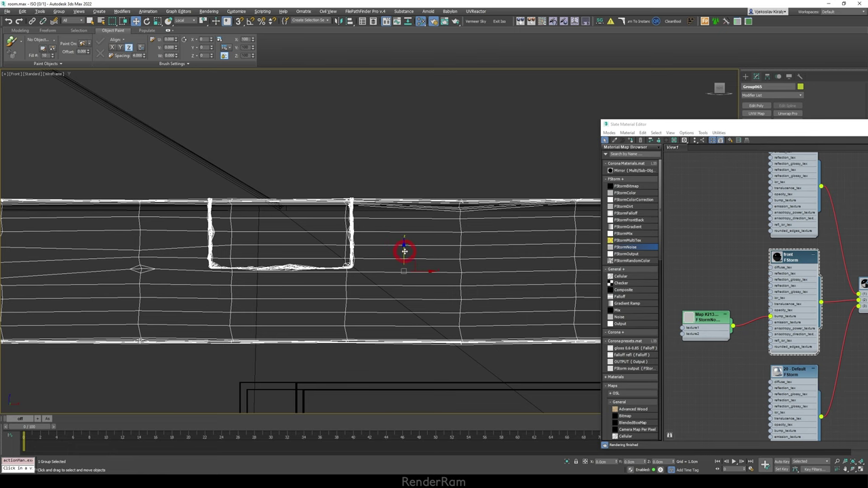
left_click_drag(404, 252, 403, 259)
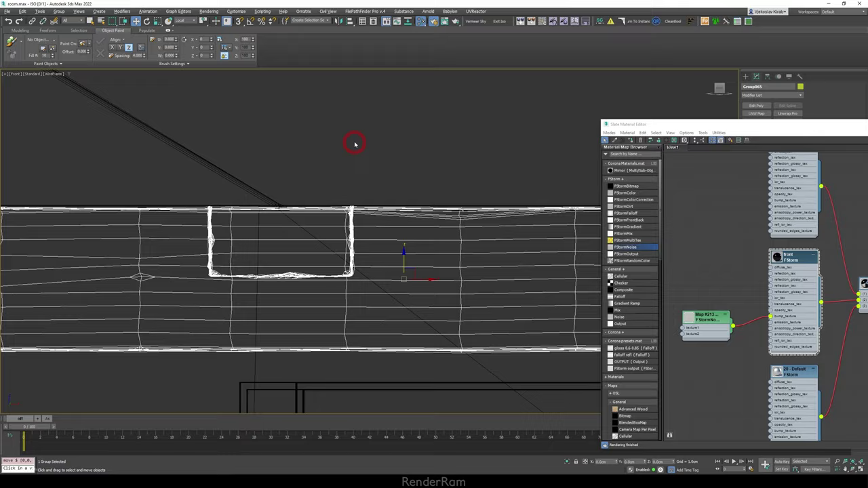
scroll(354, 144, "down", 5)
scroll(215, 234, "up", 5)
- Select the skirting and raise it slightly above the floor along Y
left_click(174, 317)
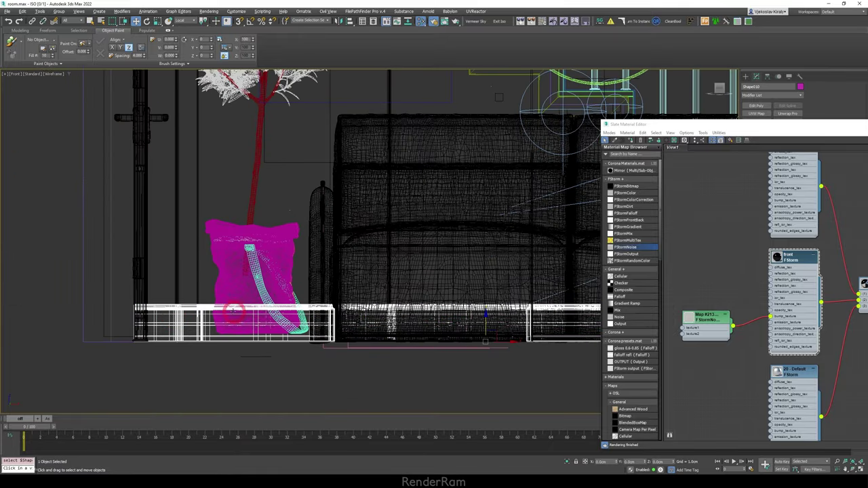
scroll(459, 333, "up", 8)
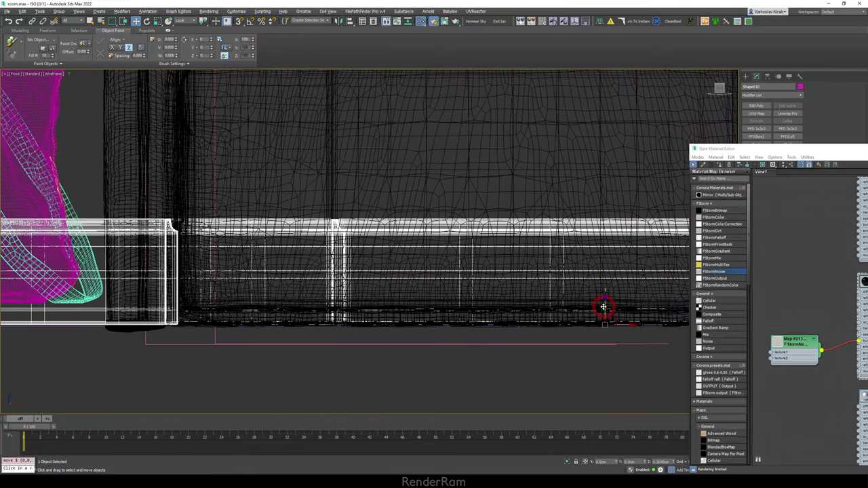
left_click_drag(602, 307, 602, 307)
scroll(54, 326, "up", 4)
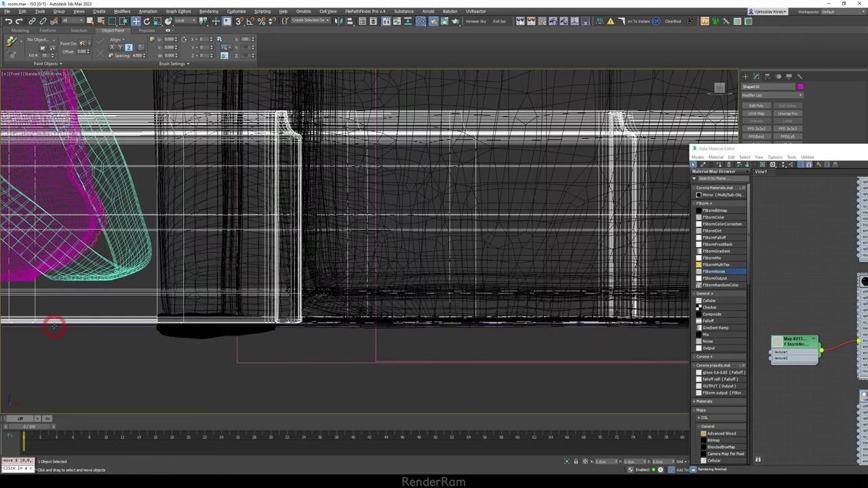
scroll(86, 324, "down", 8)
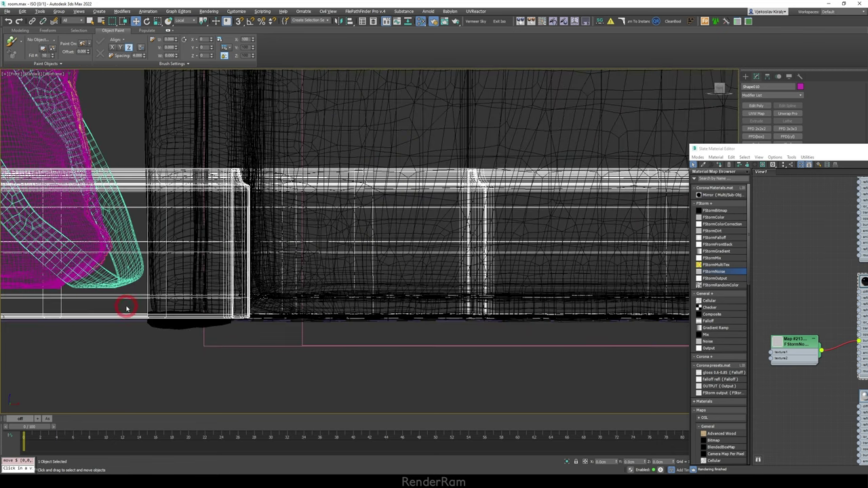
- Switch to the FStorm render window to check the result
key("alt+Tab")
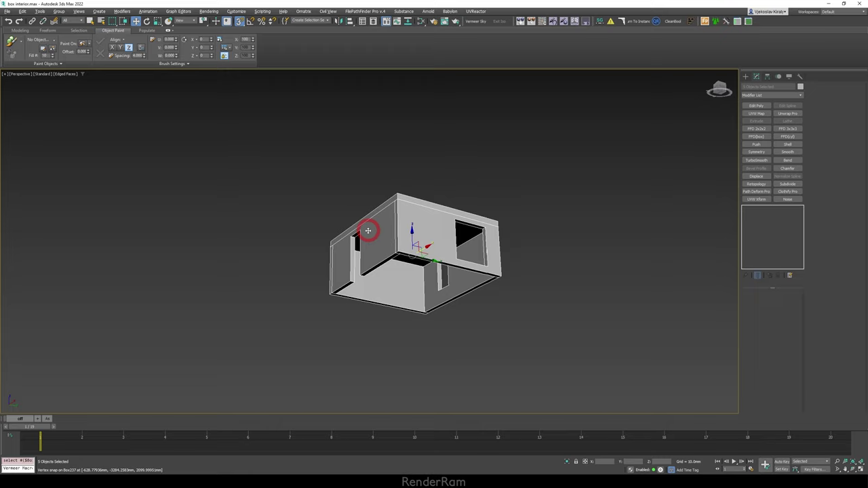
- Select the outer box Box239 and open its Object Properties
left_click(493, 271)
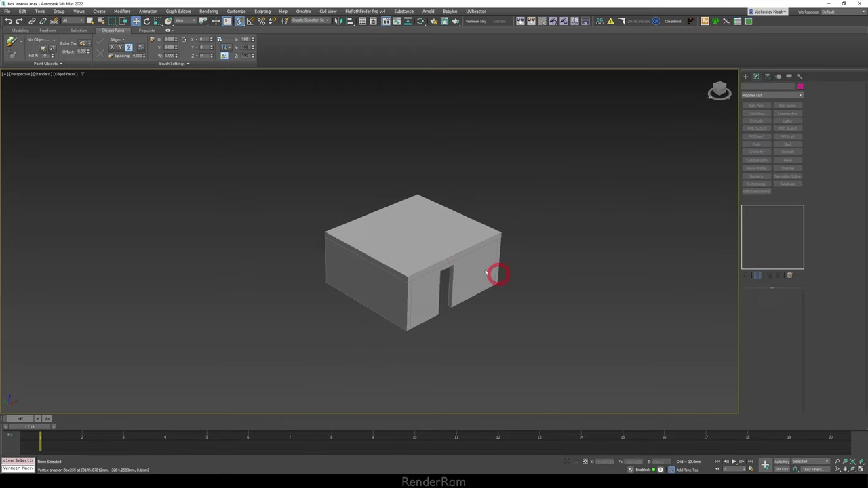
scroll(437, 252, "up", 4)
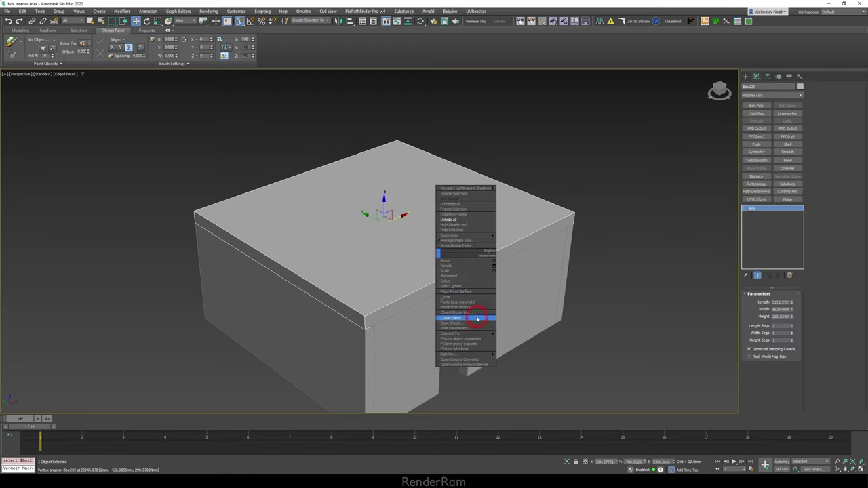
right_click(461, 290)
left_click(488, 343)
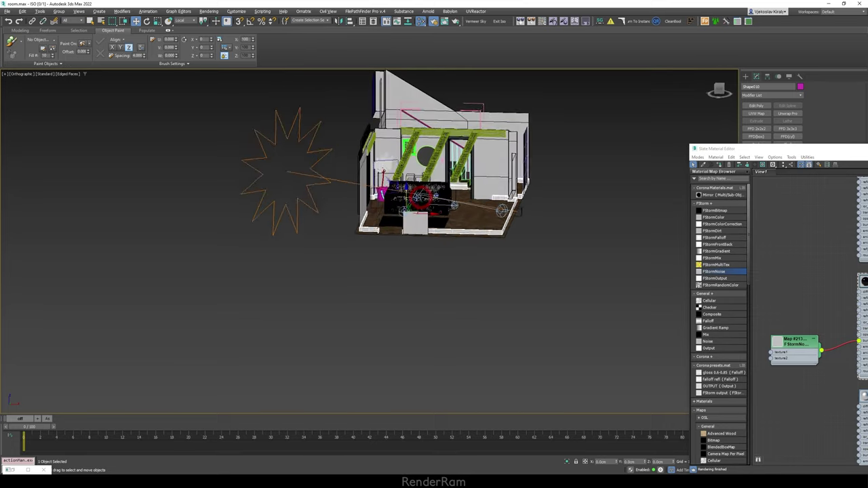
- Isolate the walls object with Alt+Q and orbit to inspect it from top and side angles
middle_click_drag(407, 196, 378, 199, "alt")
left_click(339, 167)
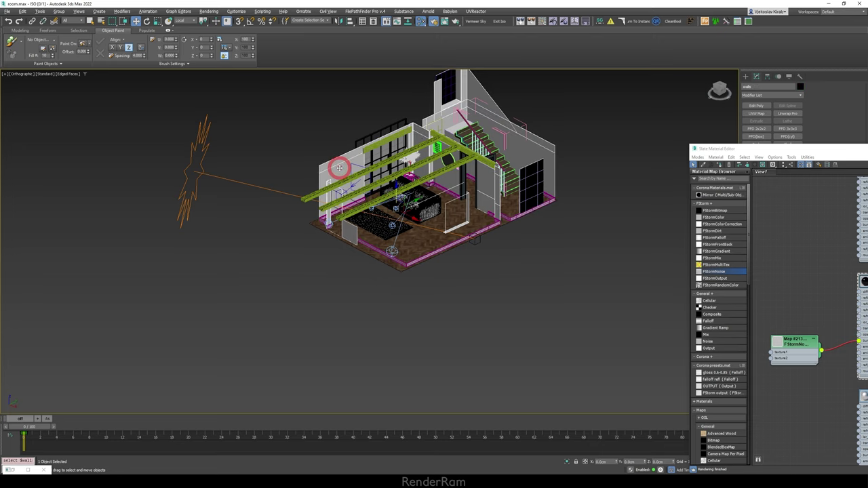
key("alt+q")
middle_click_drag(438, 169, 481, 180, "alt")
middle_click_drag(396, 229, 442, 206, "alt")
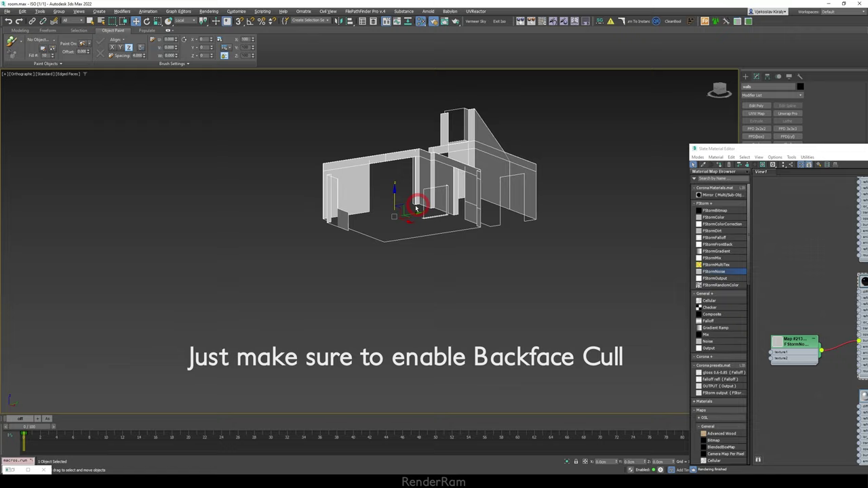
middle_click_drag(384, 210, 357, 219, "alt")
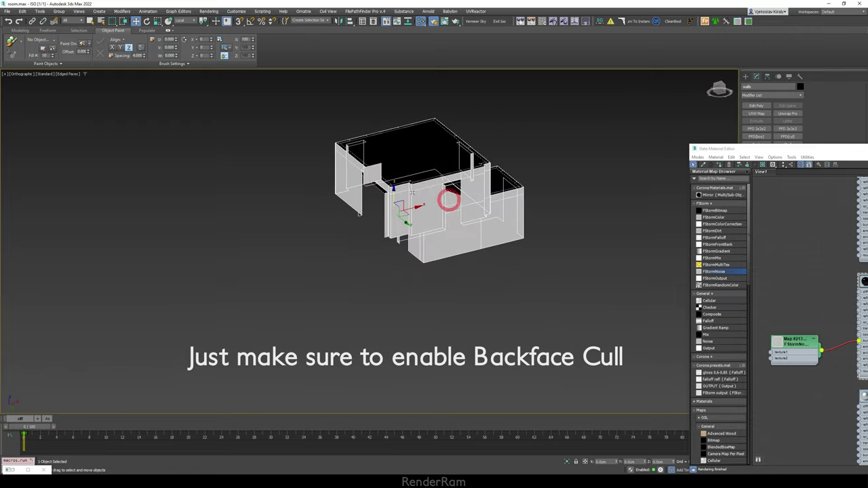
middle_click_drag(451, 168, 418, 197, "alt")
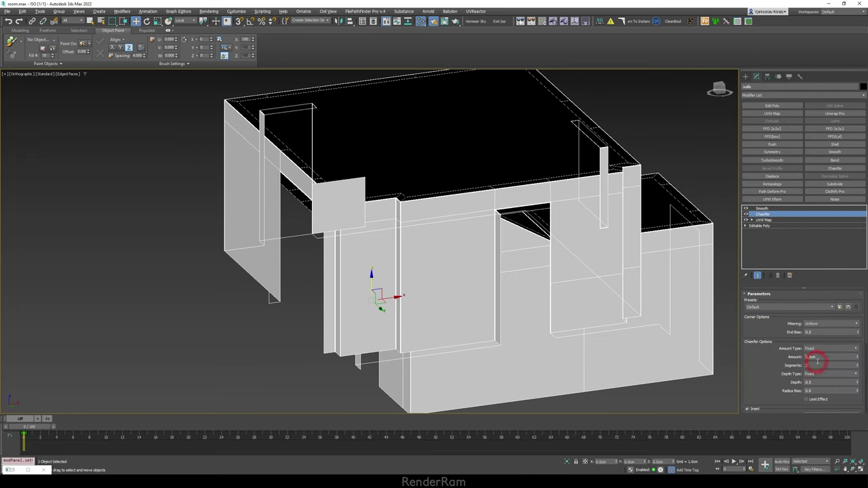
- Set the wall chamfer to 0.5cm amount, 2 segments and 0.25cm inset, then zoom in on a corner
left_click_drag(813, 355, 801, 354)
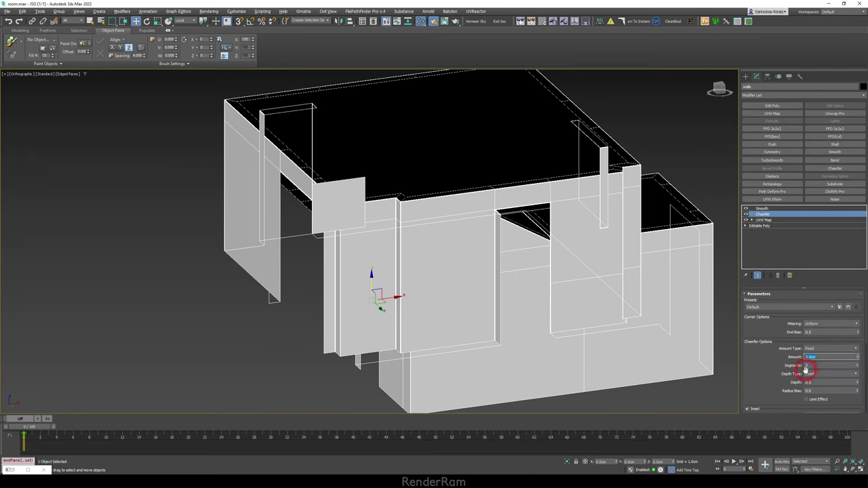
left_click_drag(780, 383, 756, 363)
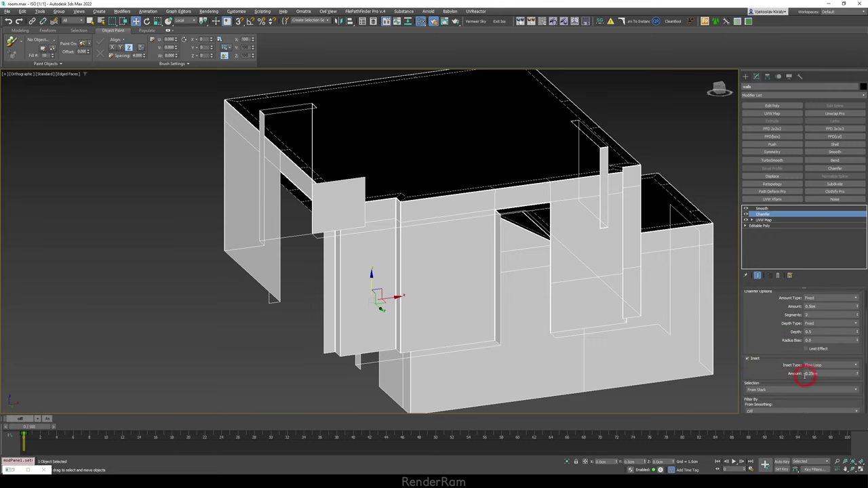
scroll(403, 195, "up", 4)
scroll(403, 196, "up", 3)
scroll(343, 226, "up", 3)
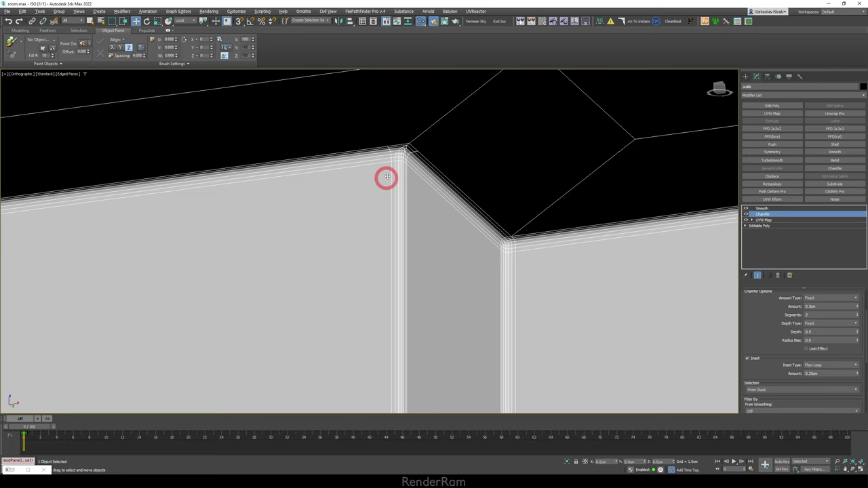
scroll(440, 185, "up", 2)
scroll(434, 177, "down", 5)
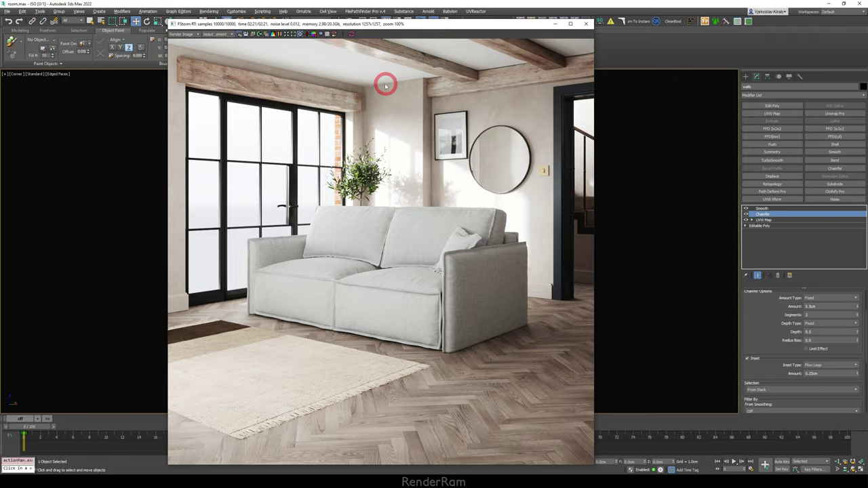
scroll(368, 81, "up", 3)
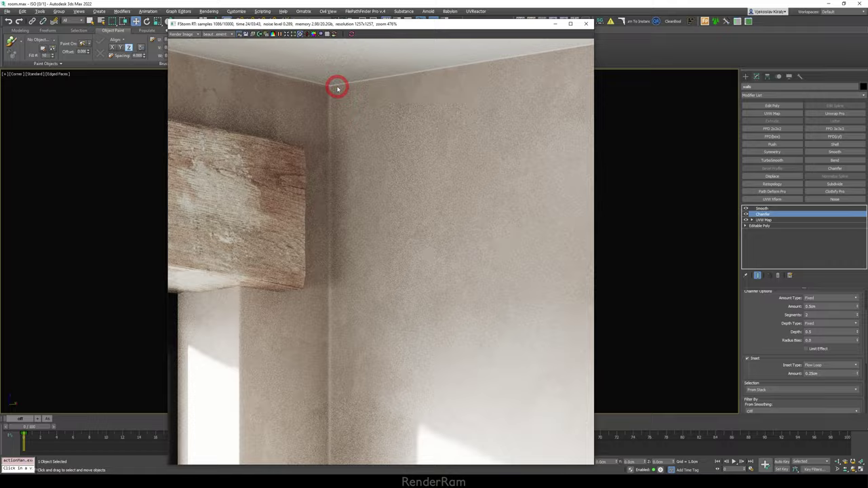
scroll(339, 95, "down", 2)
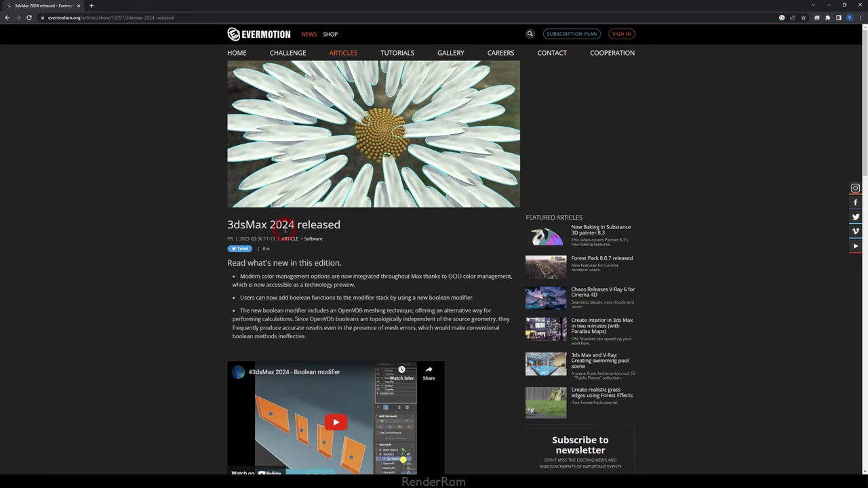
- Scroll down through the 3dsMax 2024 released article and back up to the top
scroll(360, 208, "down", 3)
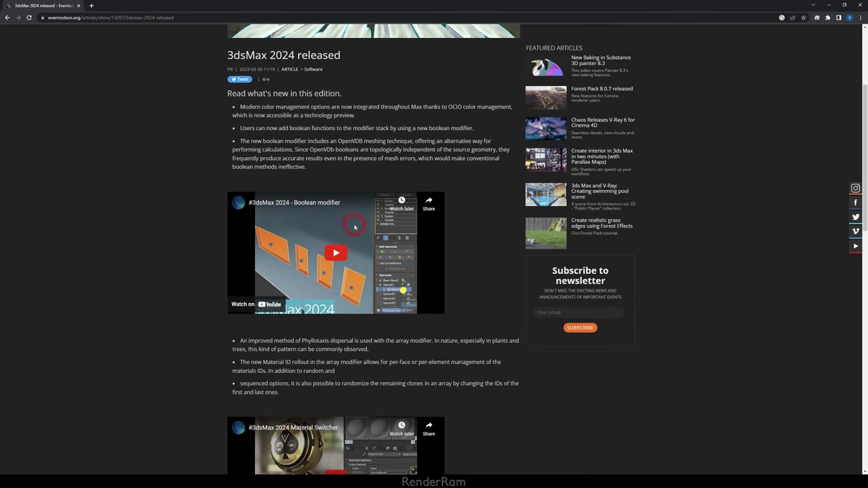
scroll(469, 244, "down", 2)
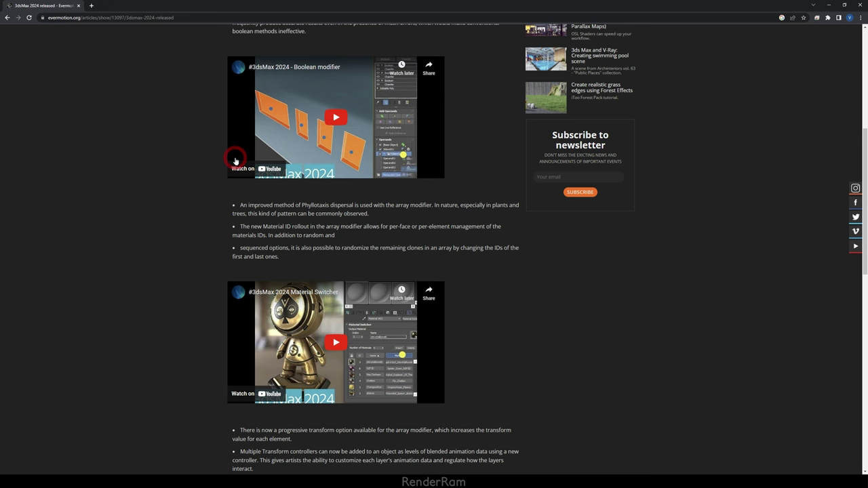
scroll(231, 152, "up", 4)
scroll(406, 154, "up", 1)
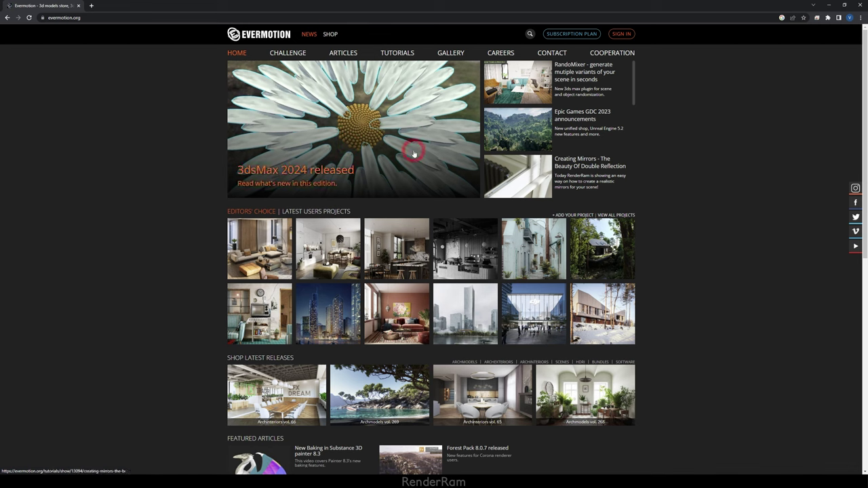
- Go to the Evermotion shop from the header's SHOP link
scroll(360, 283, "down", 3)
scroll(360, 283, "up", 3)
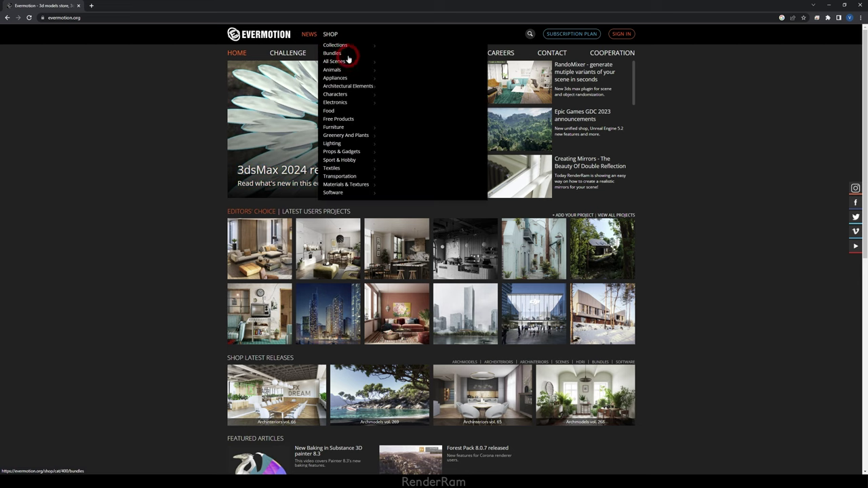
left_click(330, 34)
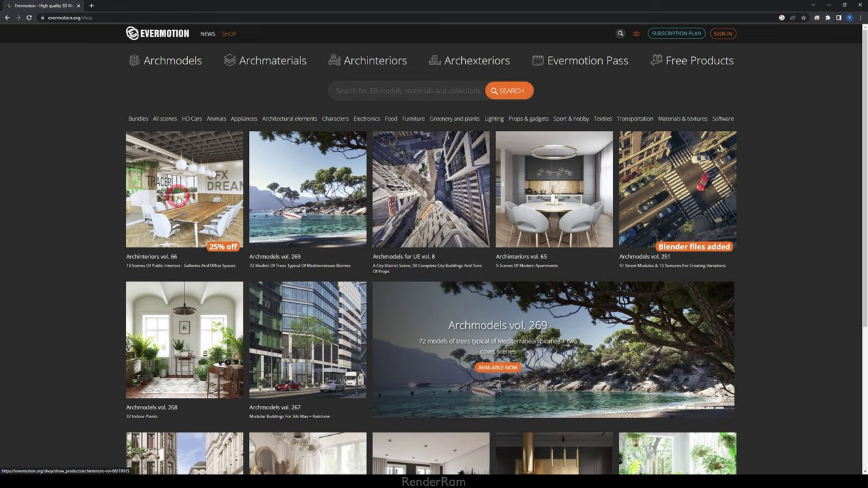
- Add Archinteriors vol. 66 (€89) to the cart and go to checkout
left_click(190, 198)
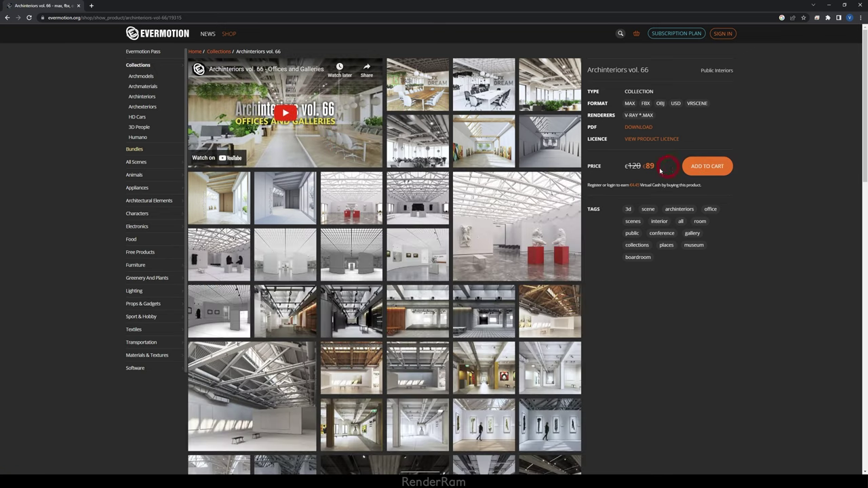
left_click(708, 168)
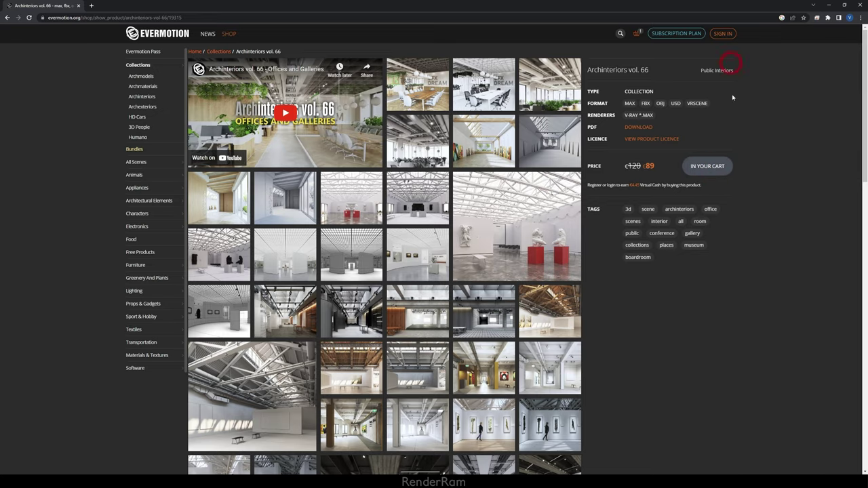
left_click(636, 35)
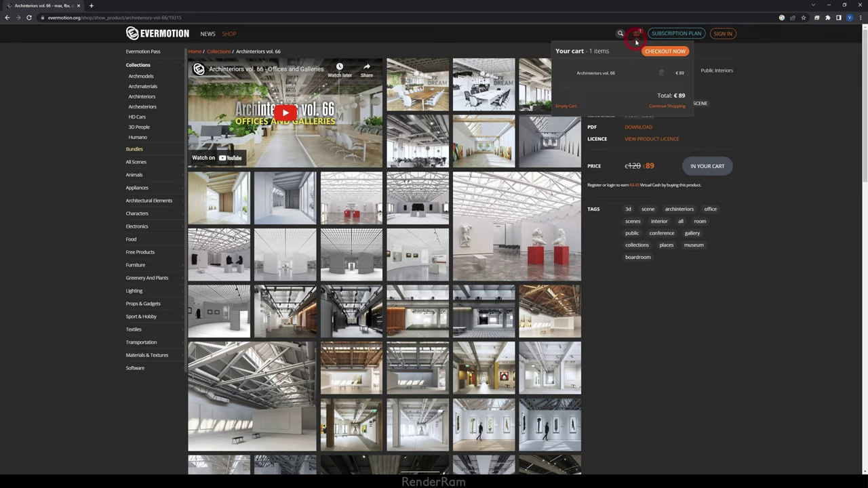
left_click(664, 51)
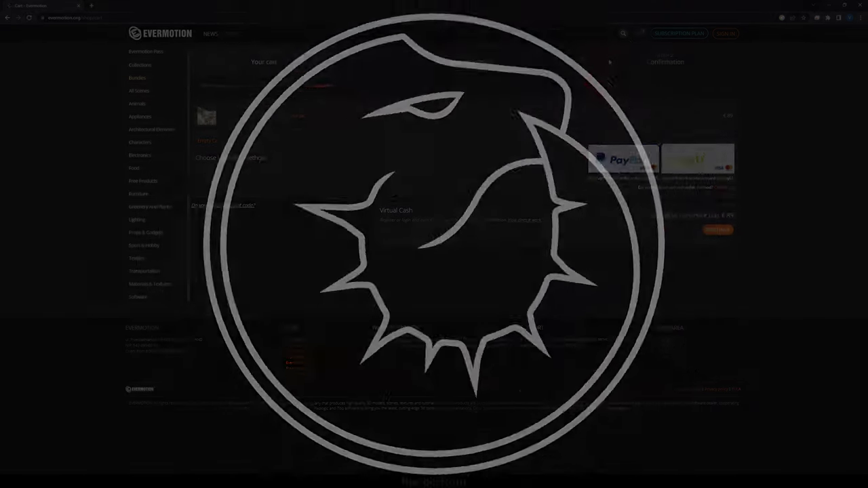